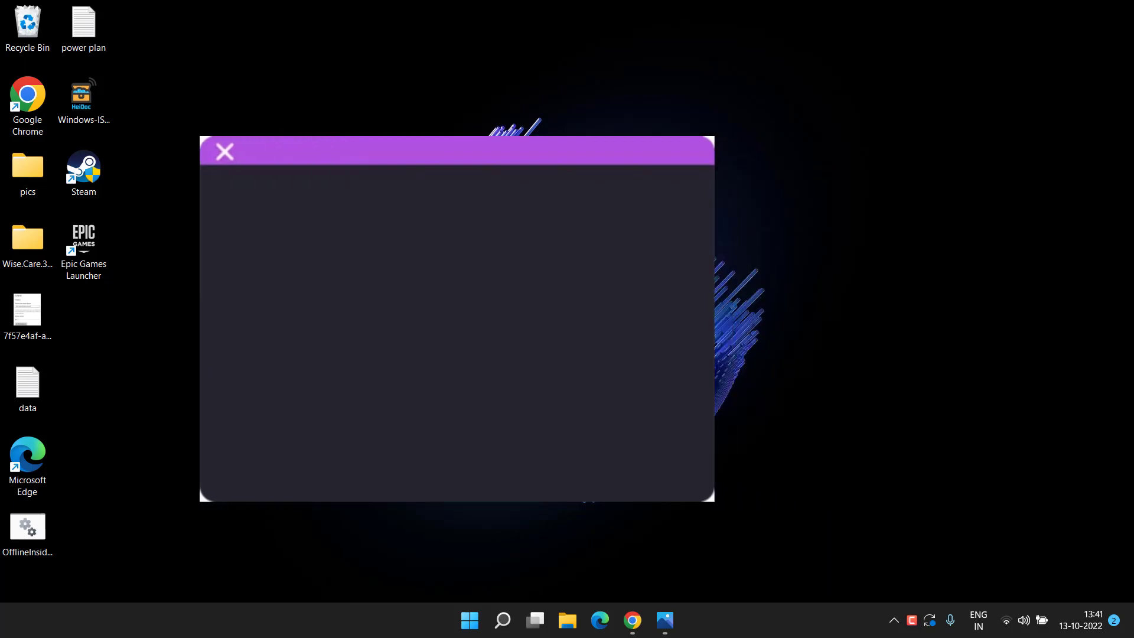
Step: View the game's system requirements image (6 GB minimum, 8 GB recommended RAM) in Photos
click(666, 621)
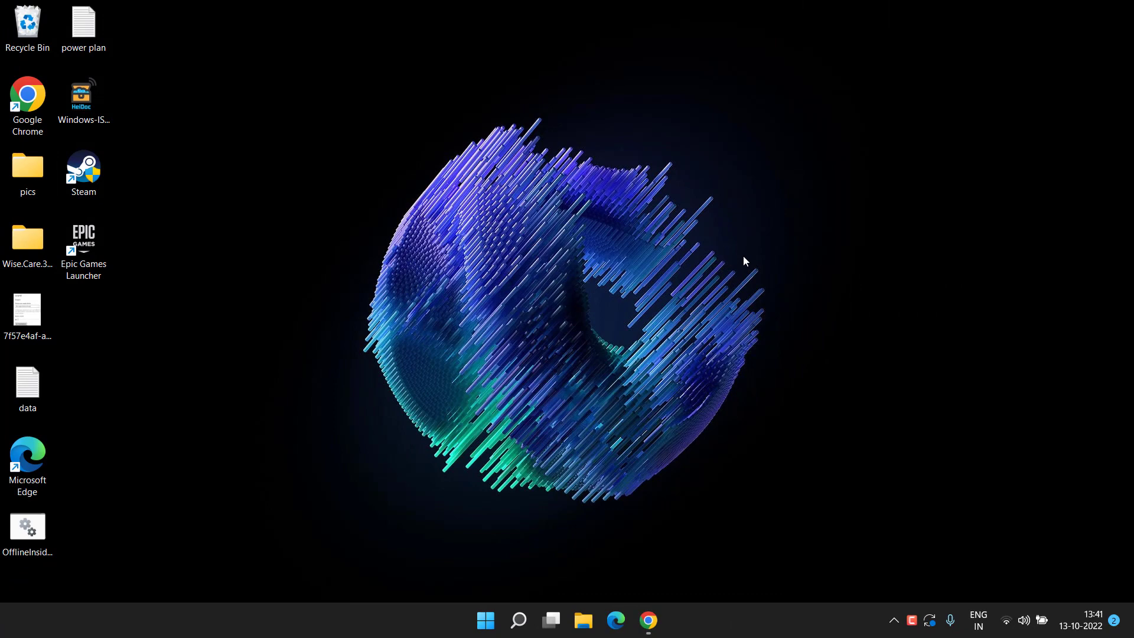
Step: Open Windows Update in Settings, showing the pending AMD display driver 30.0.14026.1
key(super+i)
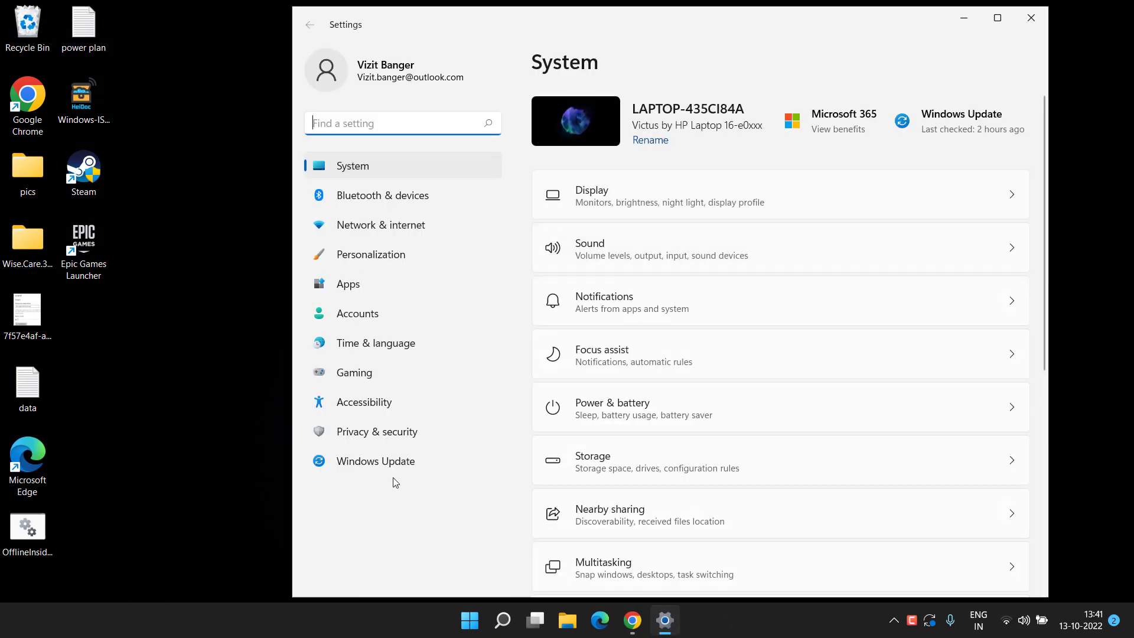
click(380, 465)
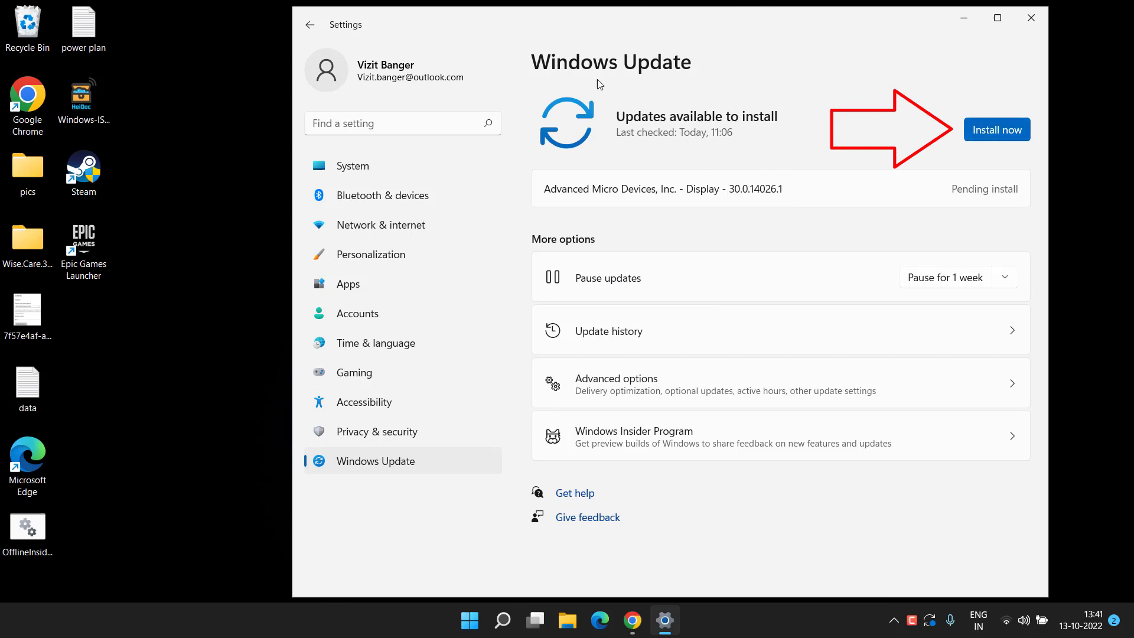
click(1031, 18)
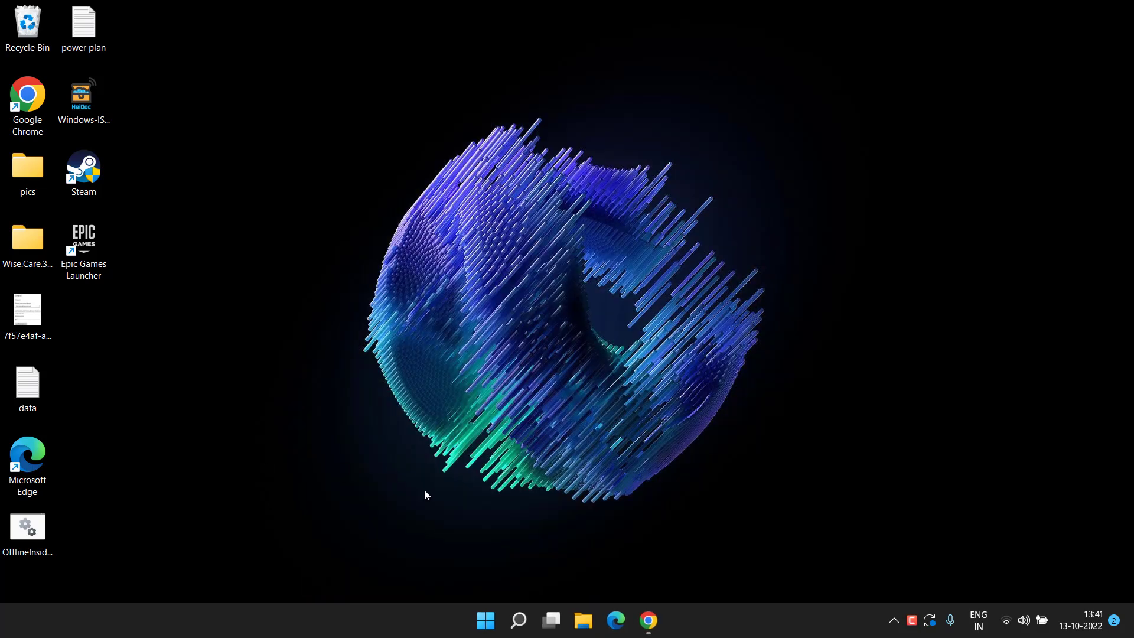
right_click(486, 619)
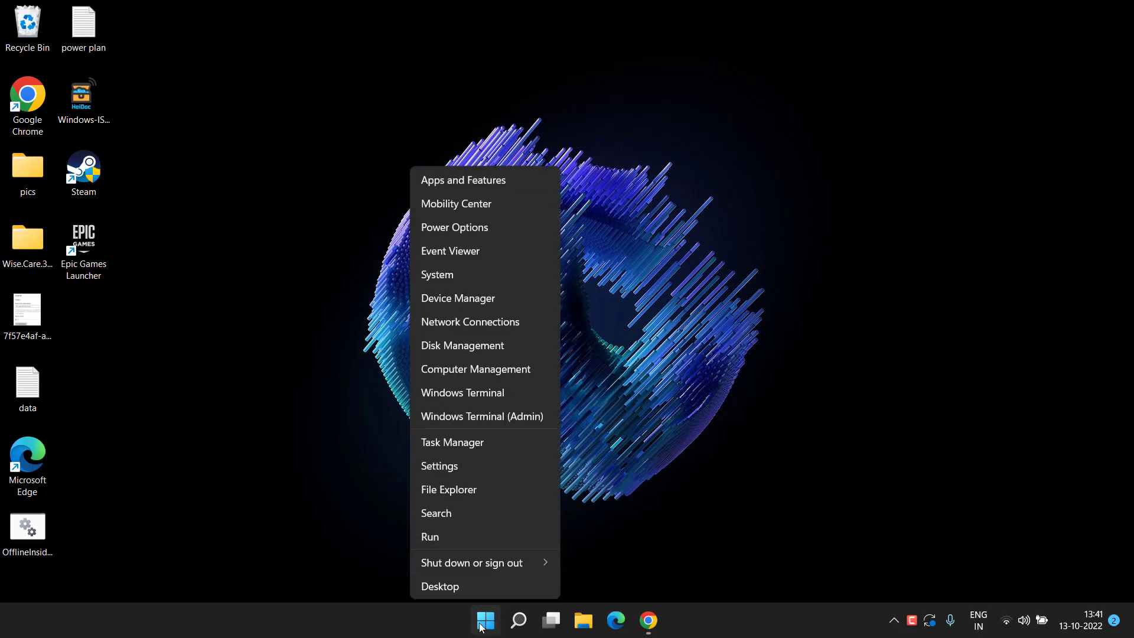
click(485, 444)
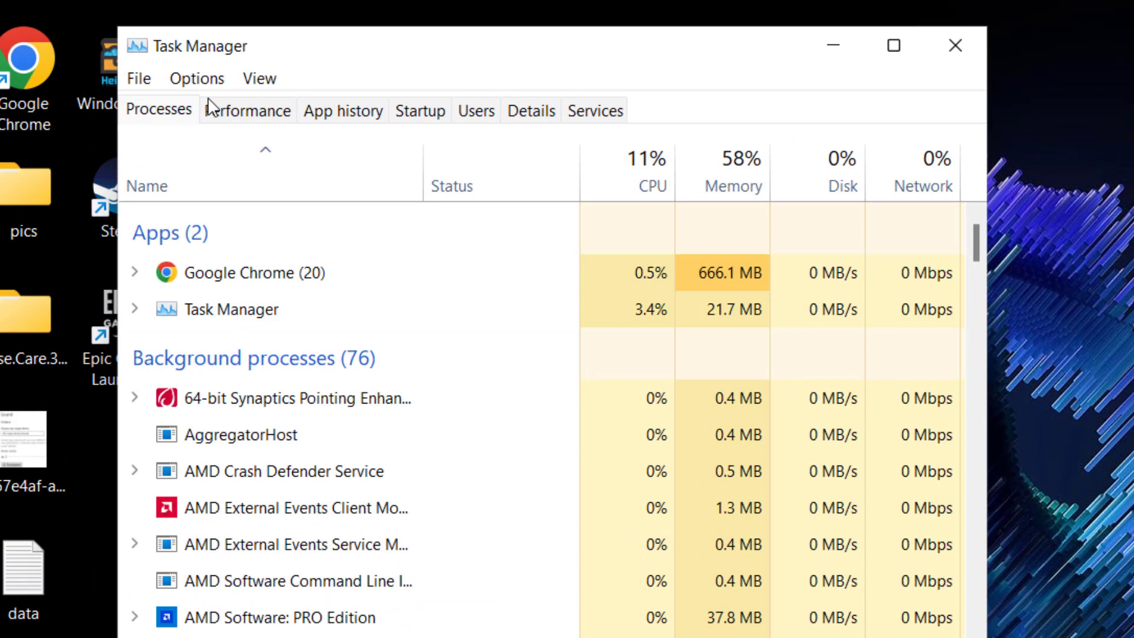
click(371, 277)
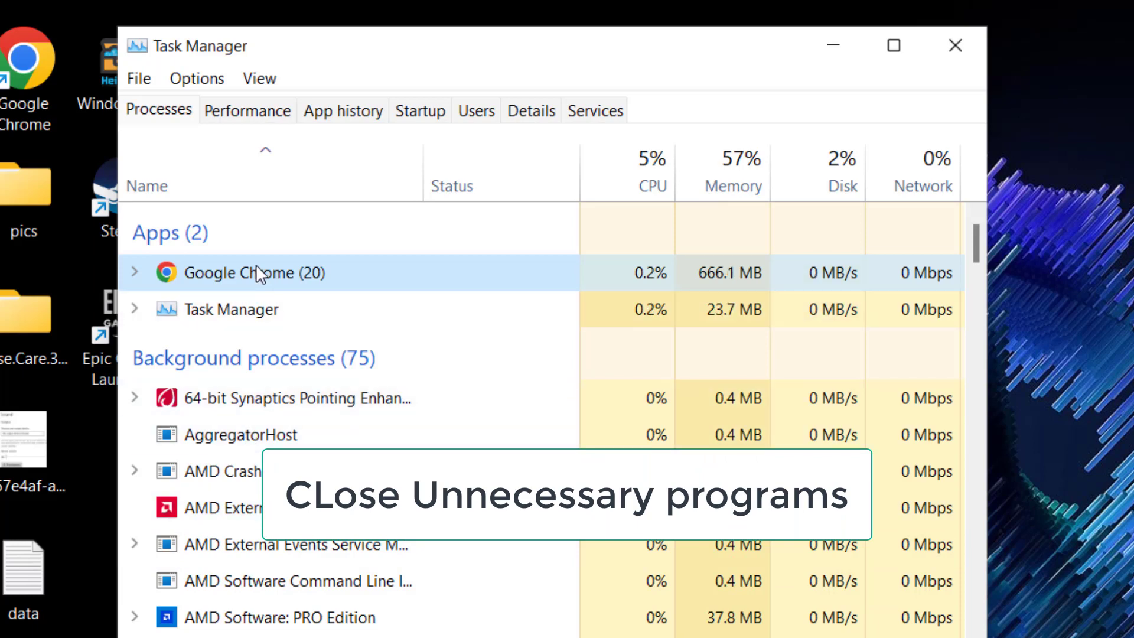
right_click(294, 283)
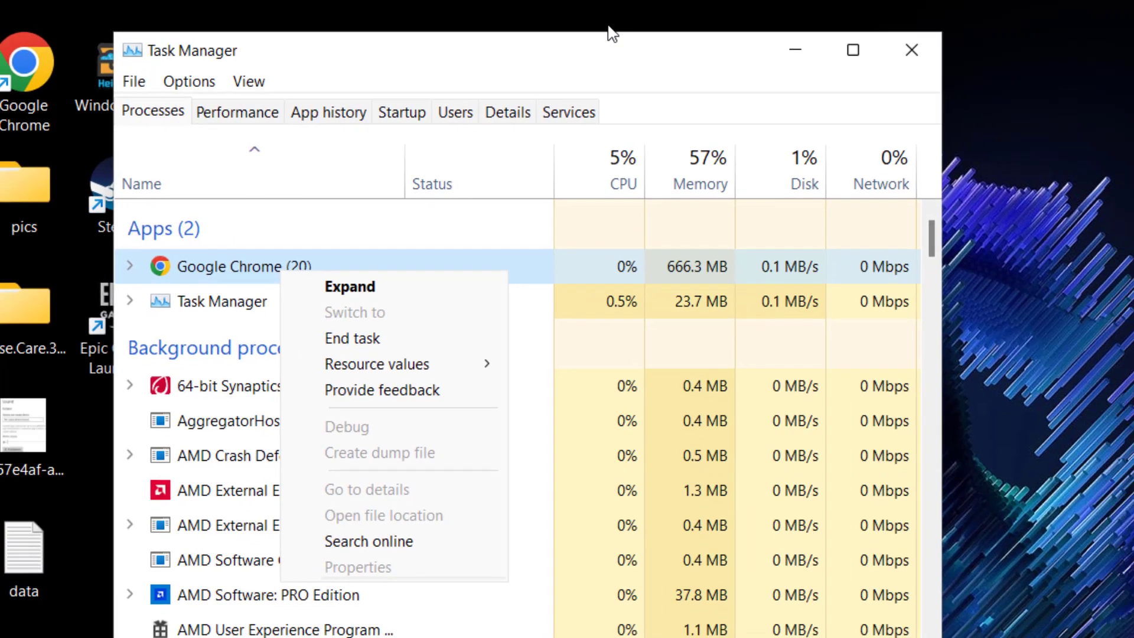
click(608, 34)
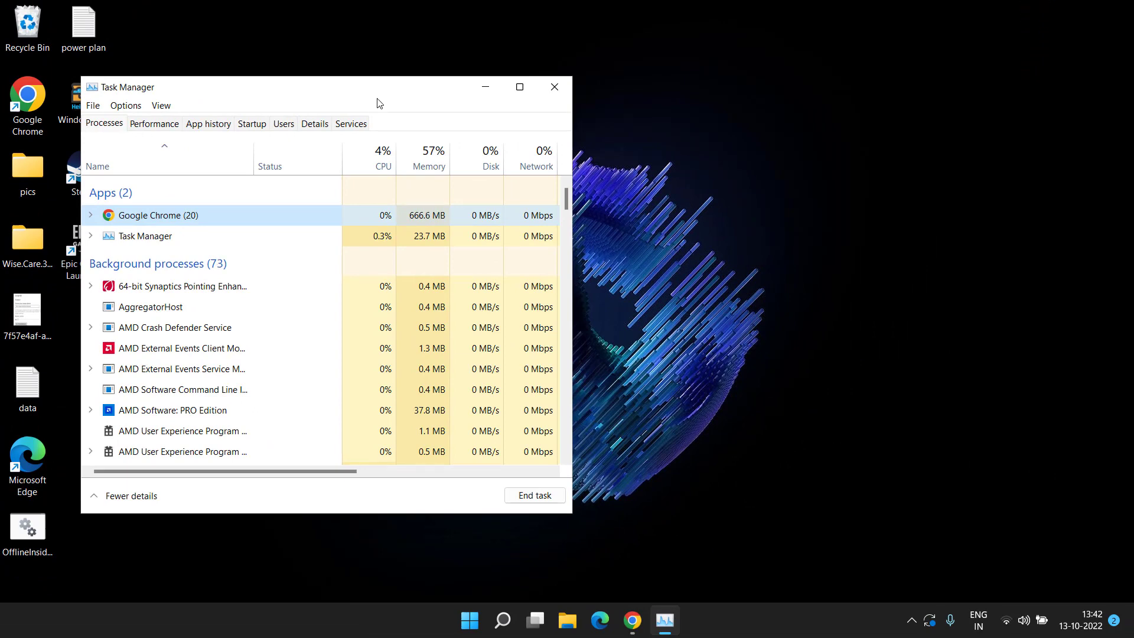
click(554, 87)
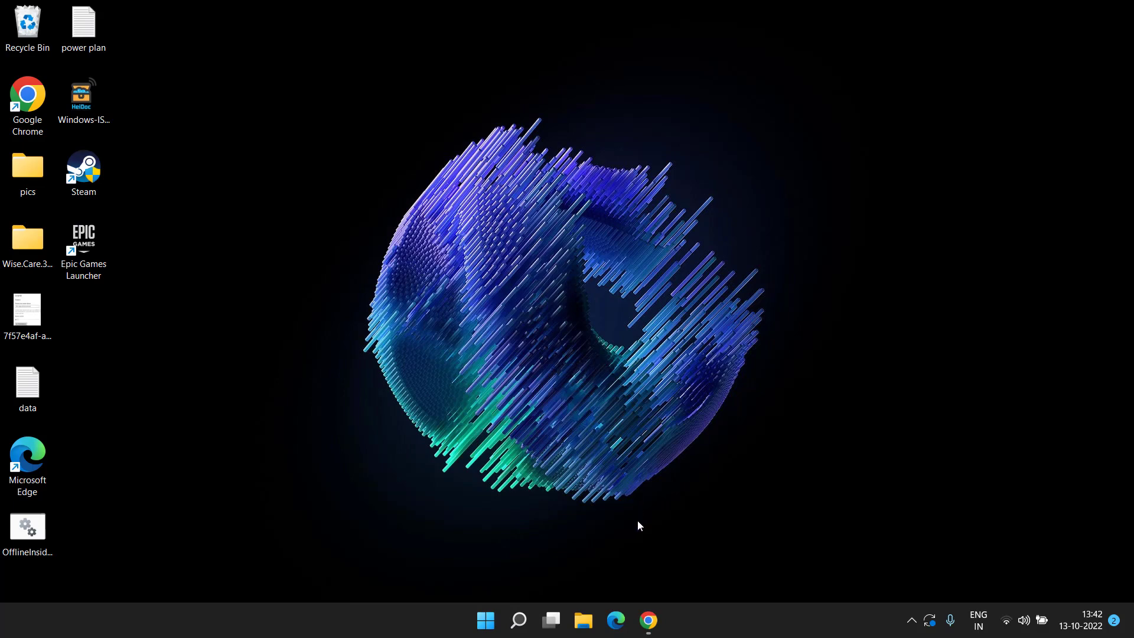
Step: Restore Chrome and compare the AMD, Intel and GeForce Experience driver pages
click(648, 620)
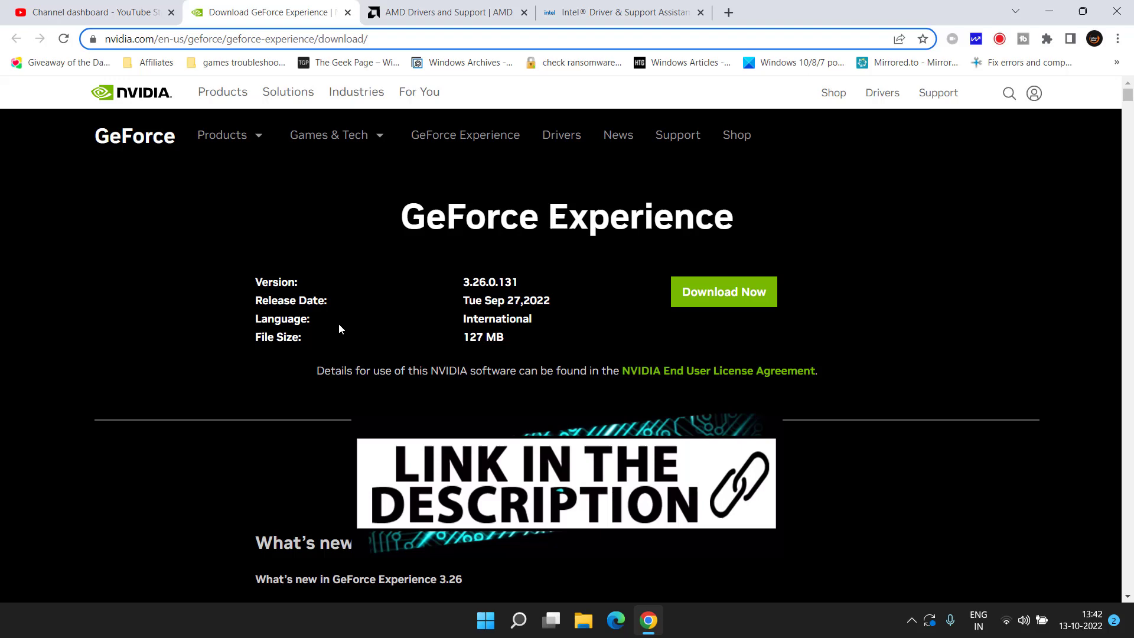
click(378, 11)
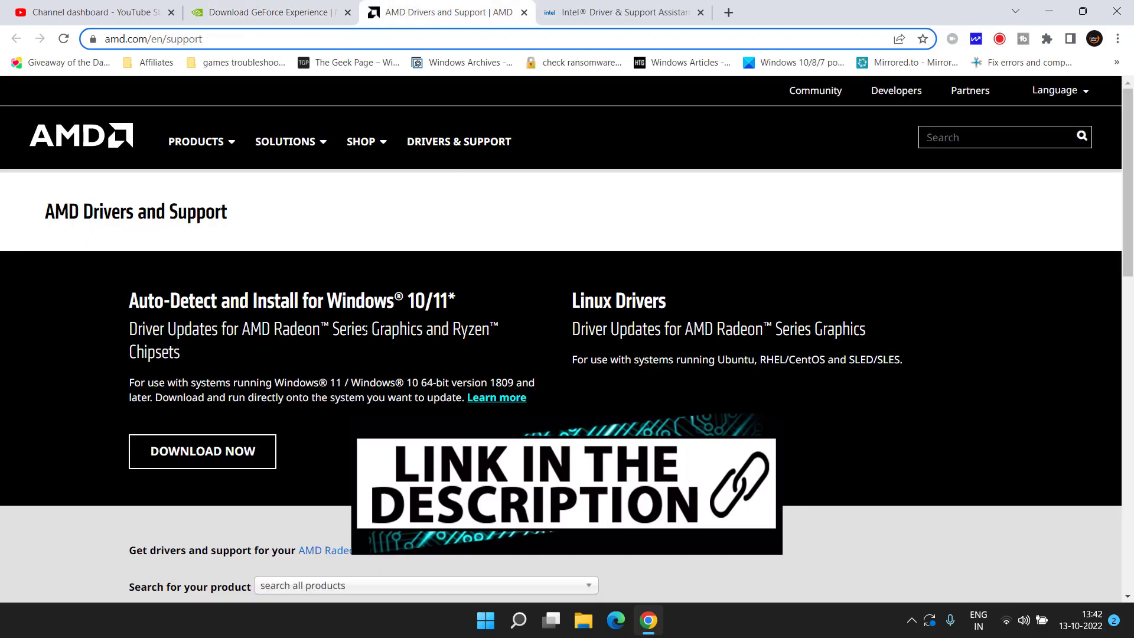
click(673, 9)
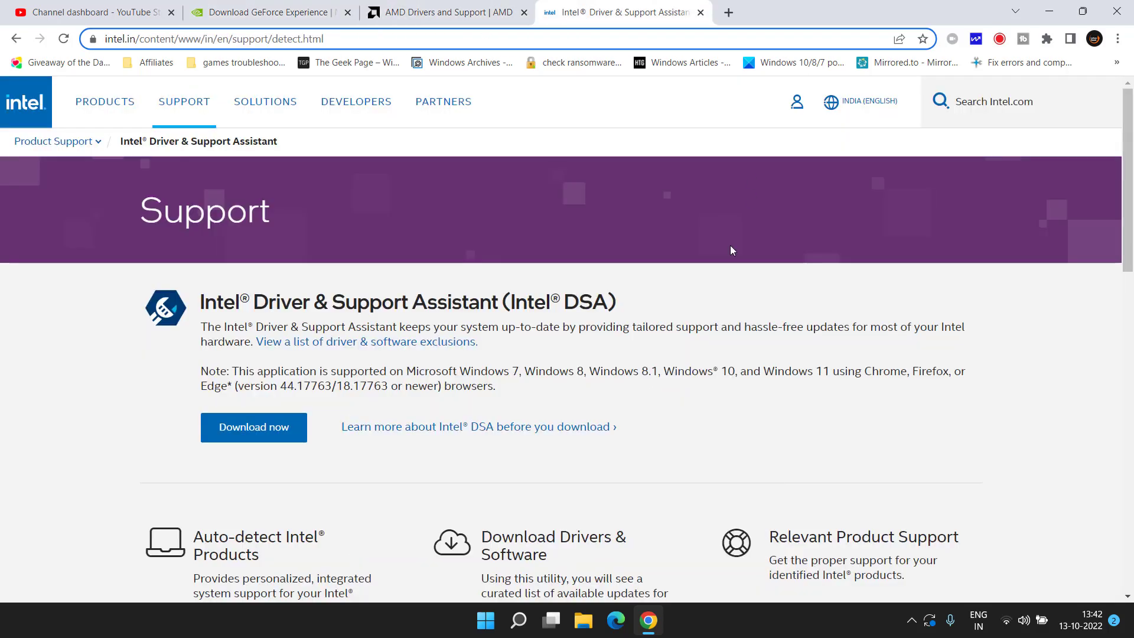
click(251, 8)
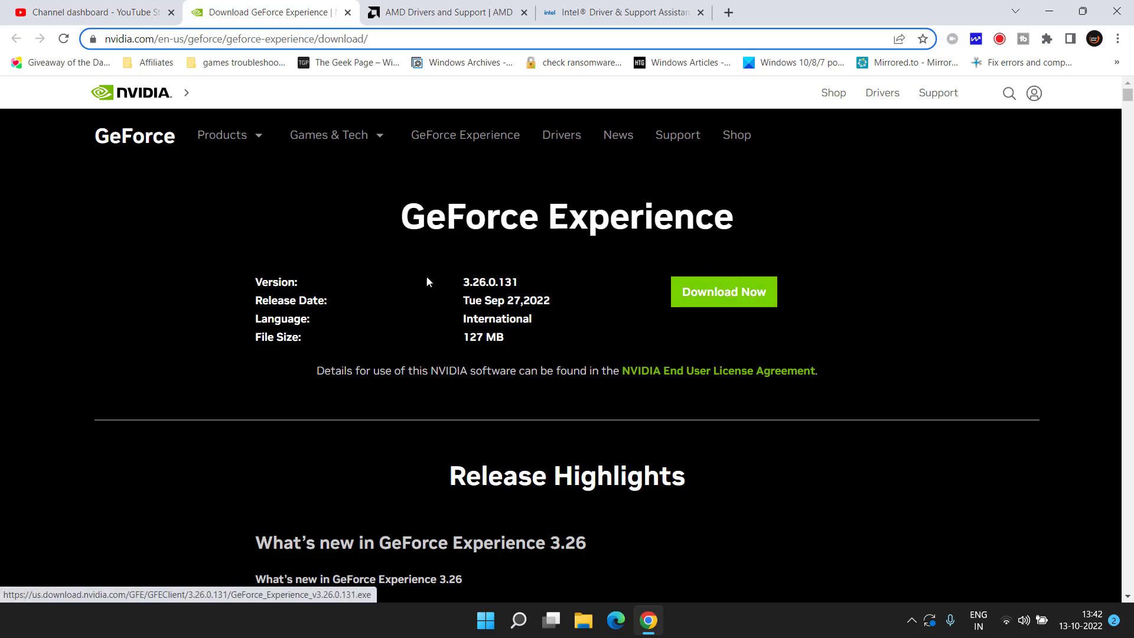
click(425, 8)
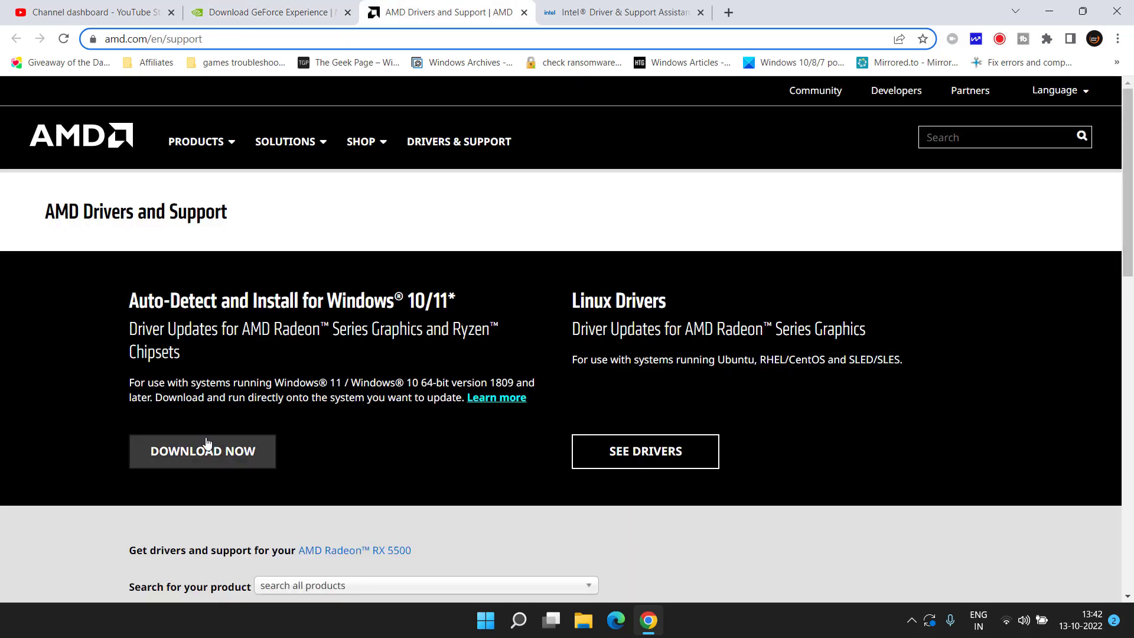
Step: Download the AMD Adrenalin auto-detect driver installer and save it to the Desktop
click(200, 465)
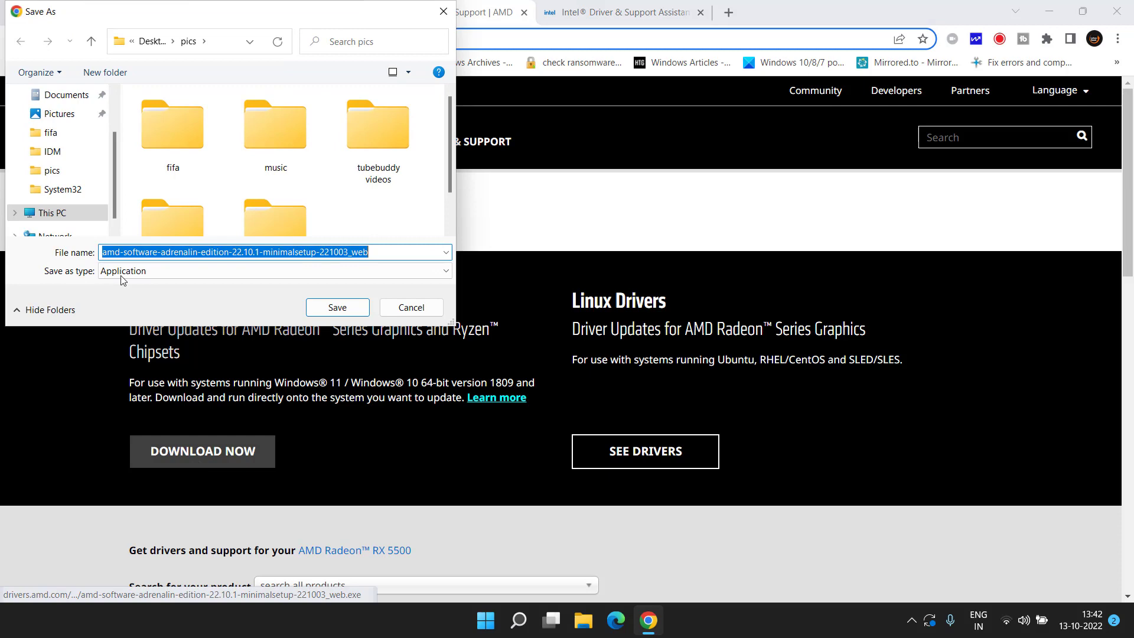
scroll(81, 154, up, 2)
click(54, 115)
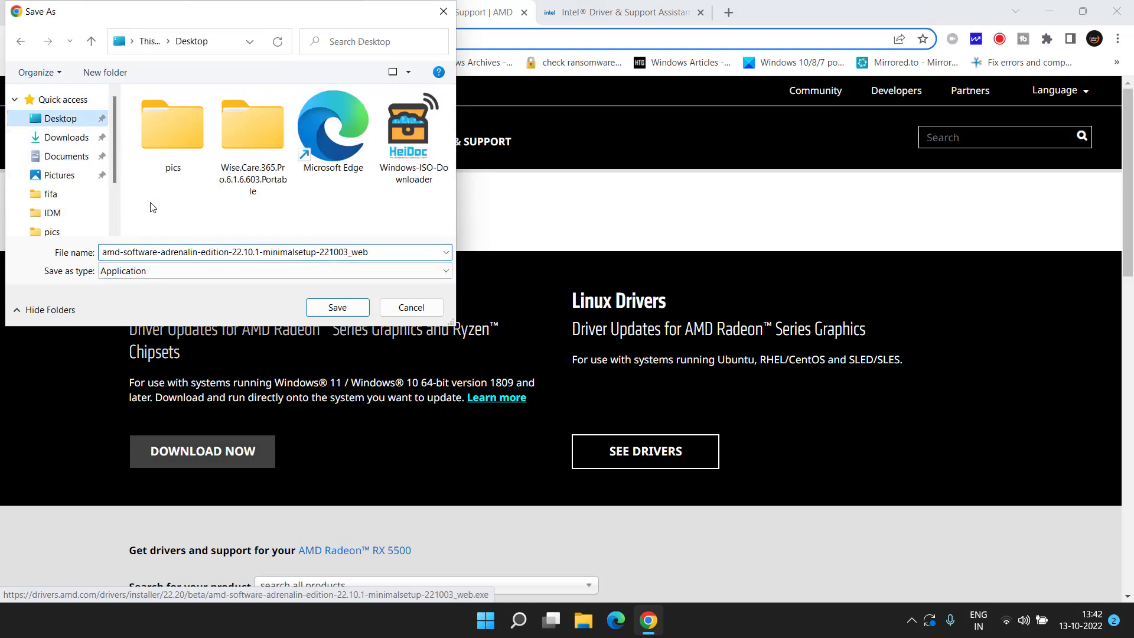
click(337, 308)
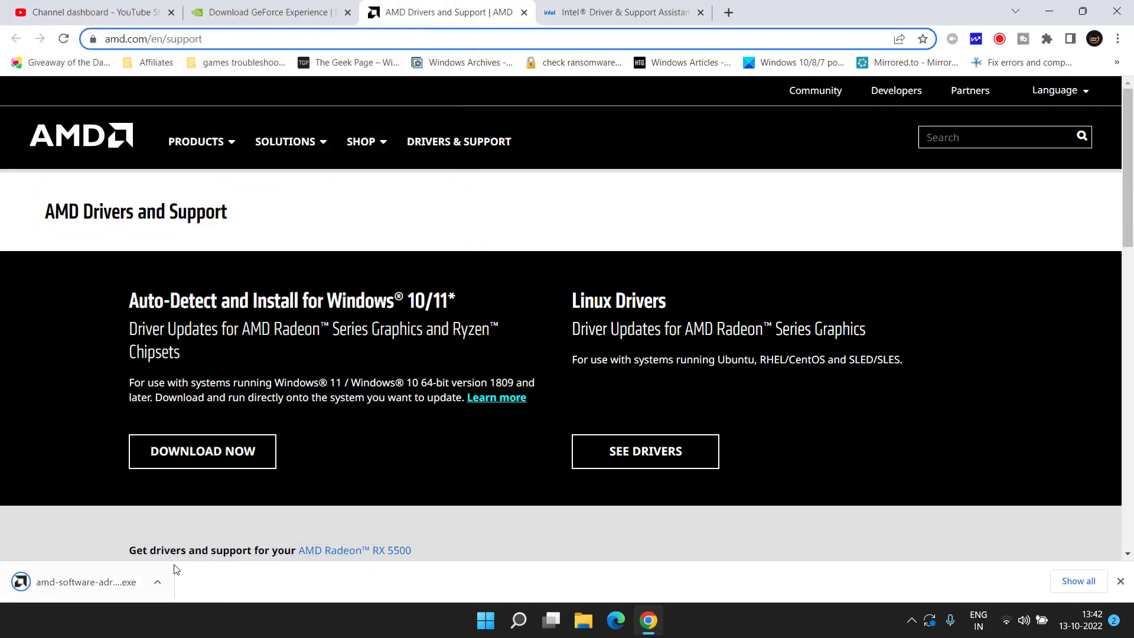
Step: Check the GeForce and Intel pages again, then minimize Chrome to the desktop
click(217, 6)
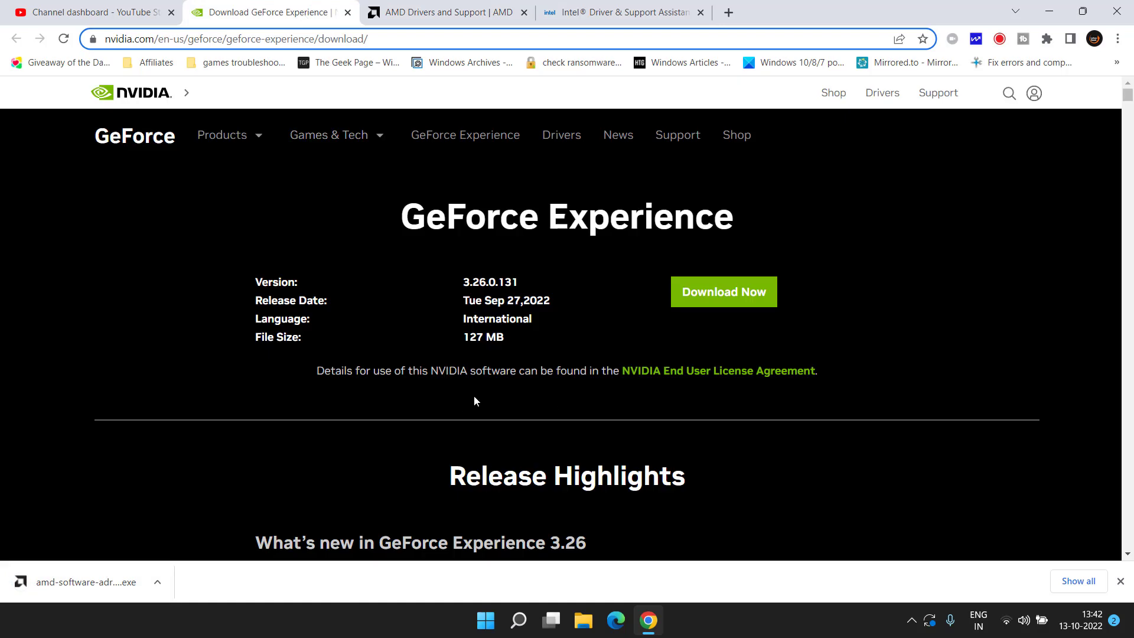
click(652, 7)
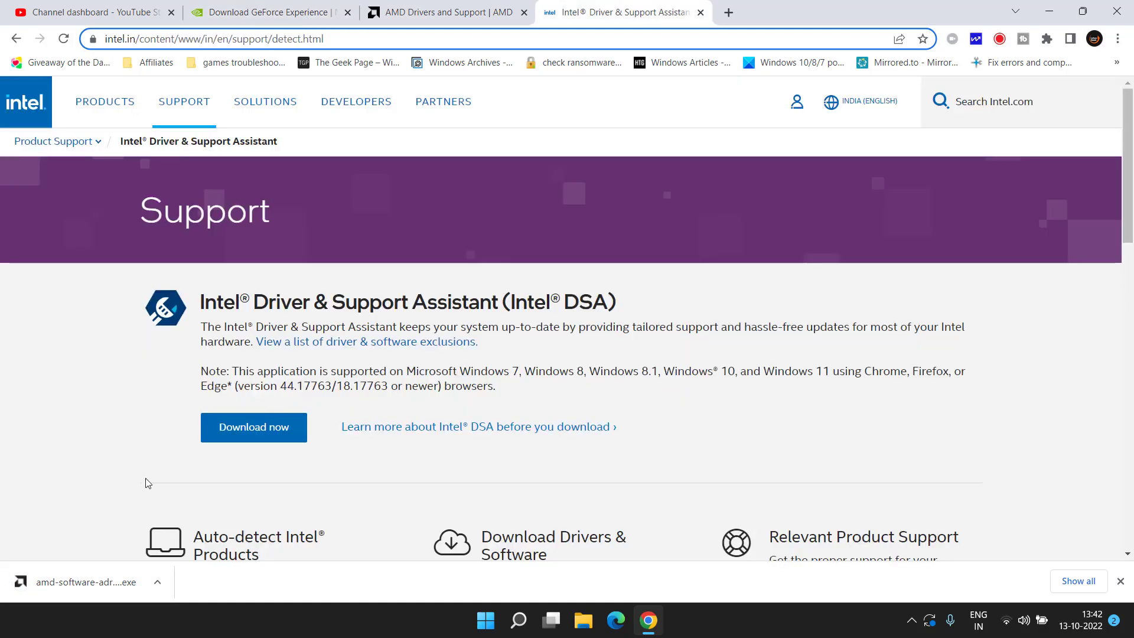
click(1051, 9)
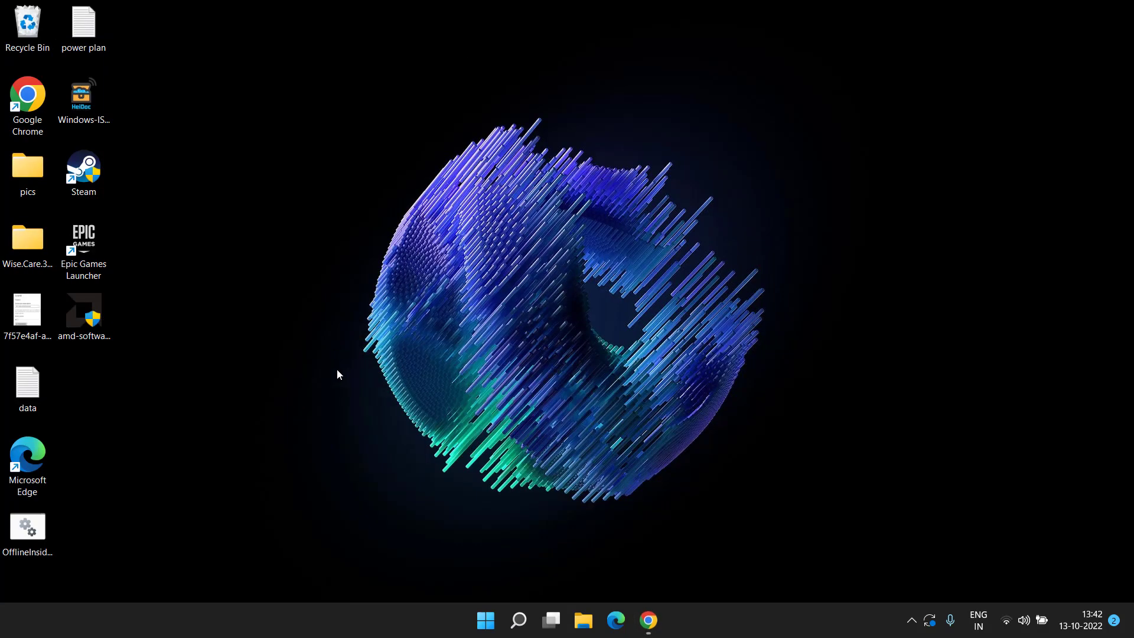
double_click(90, 331)
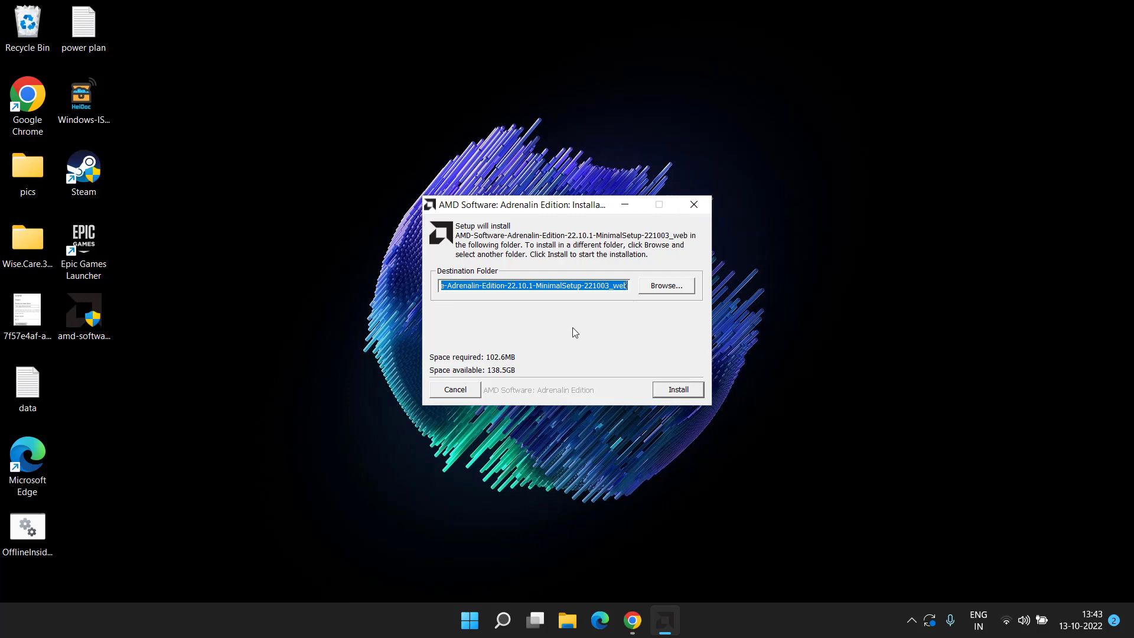
click(472, 388)
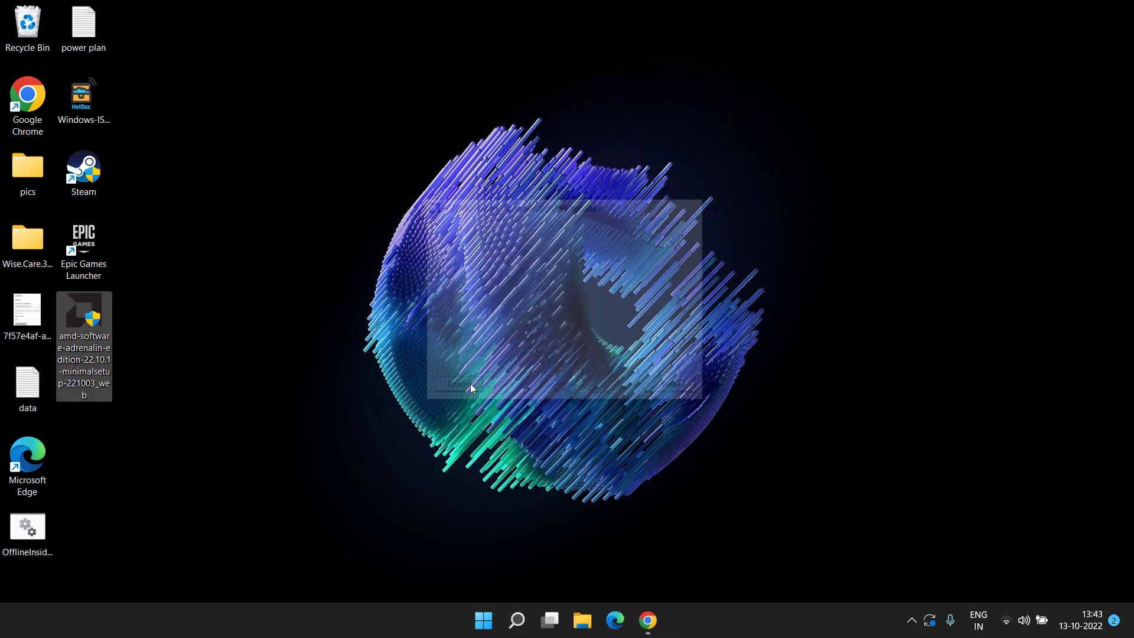
click(427, 362)
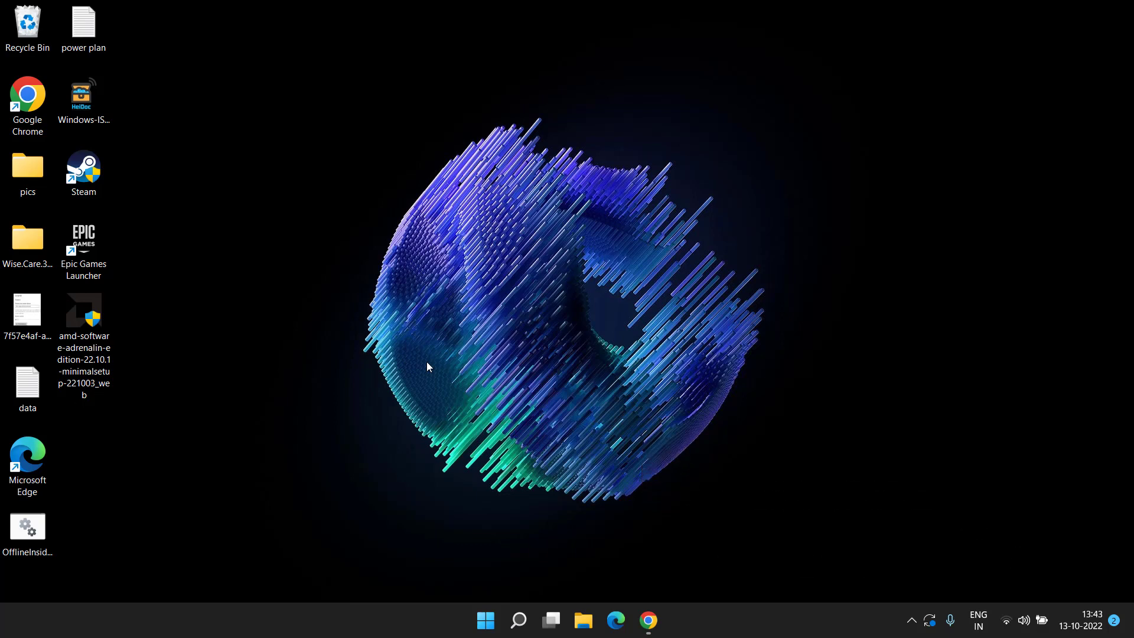
Step: Open the C:\Windows\System32 folder in File Explorer
key(super+e)
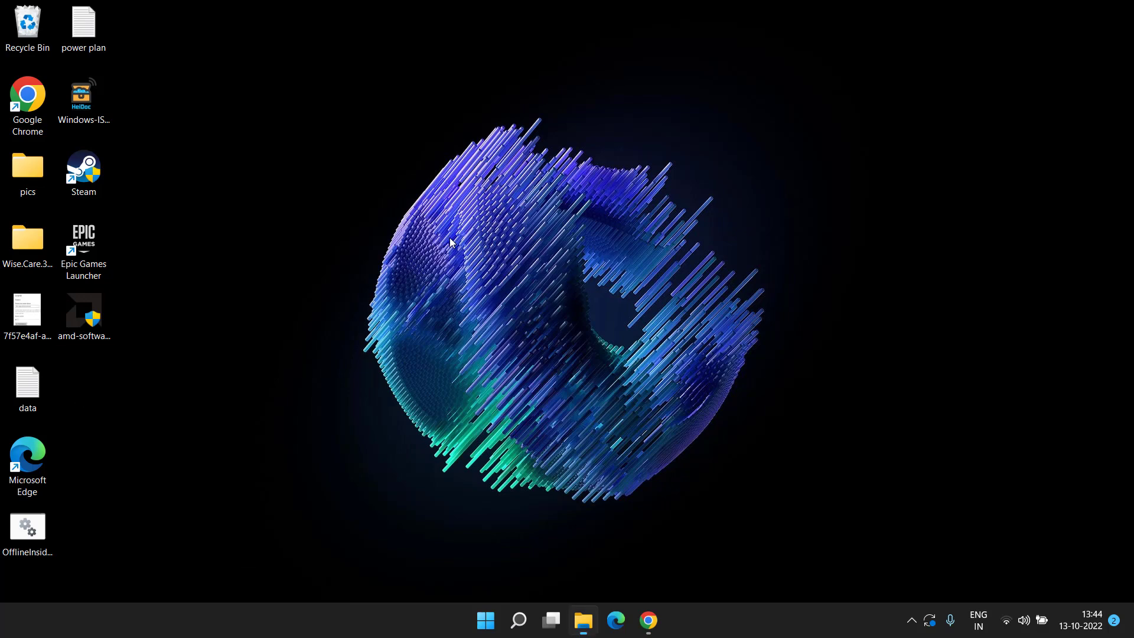
double_click(448, 389)
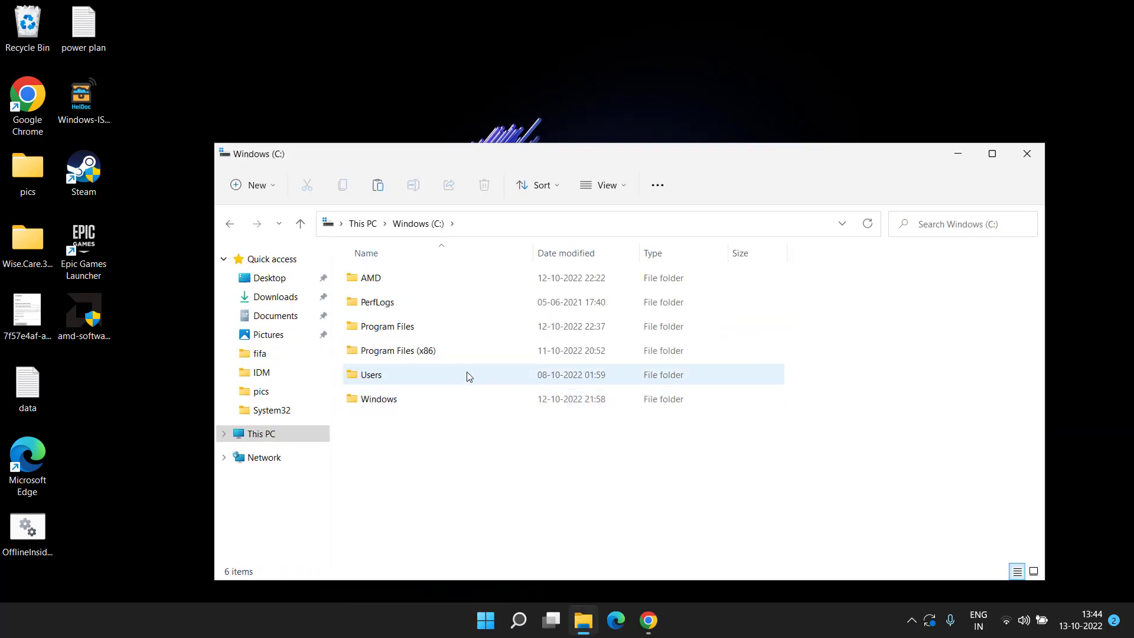
double_click(381, 400)
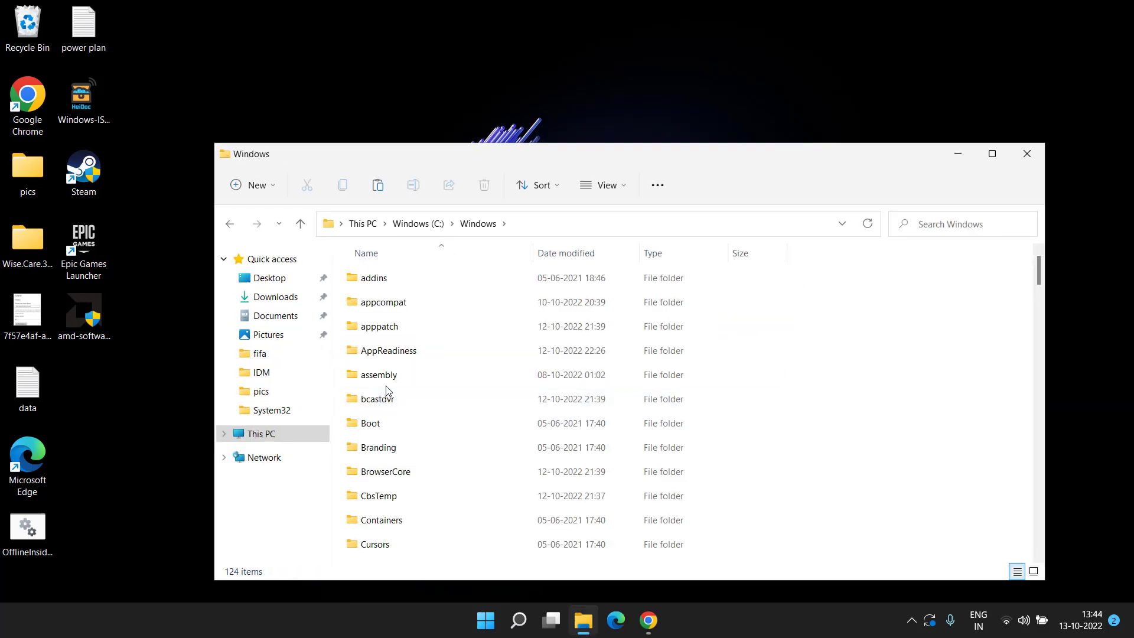
key(s)
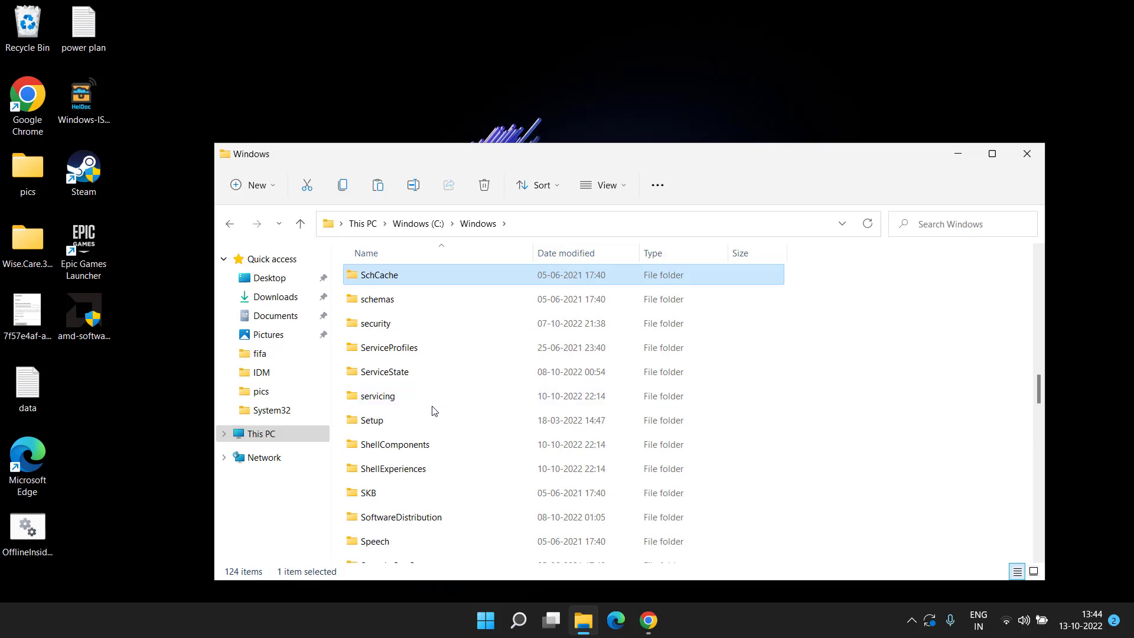
scroll(431, 409, down, 4)
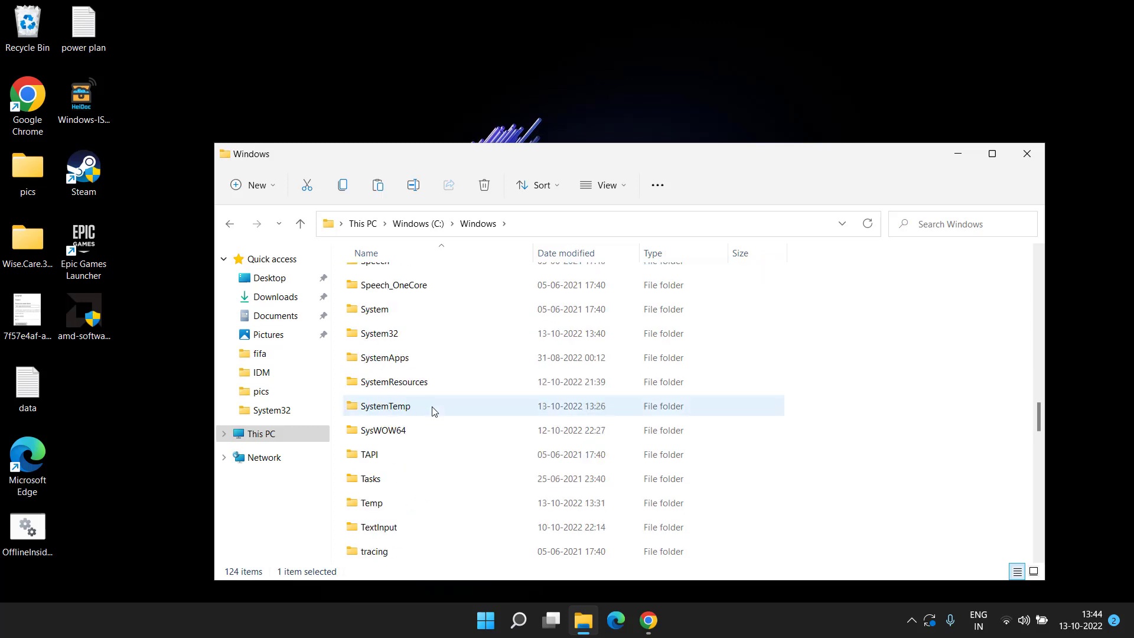
double_click(404, 336)
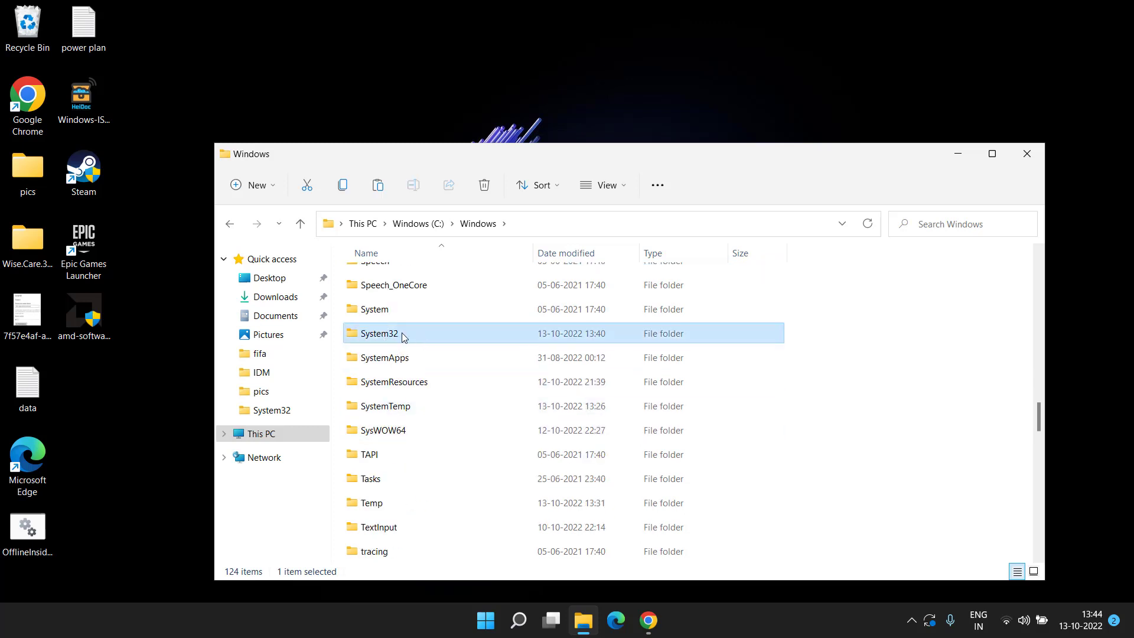
Step: Search System32 for 'rzchroma' to locate RzChroma64.dll
click(956, 228)
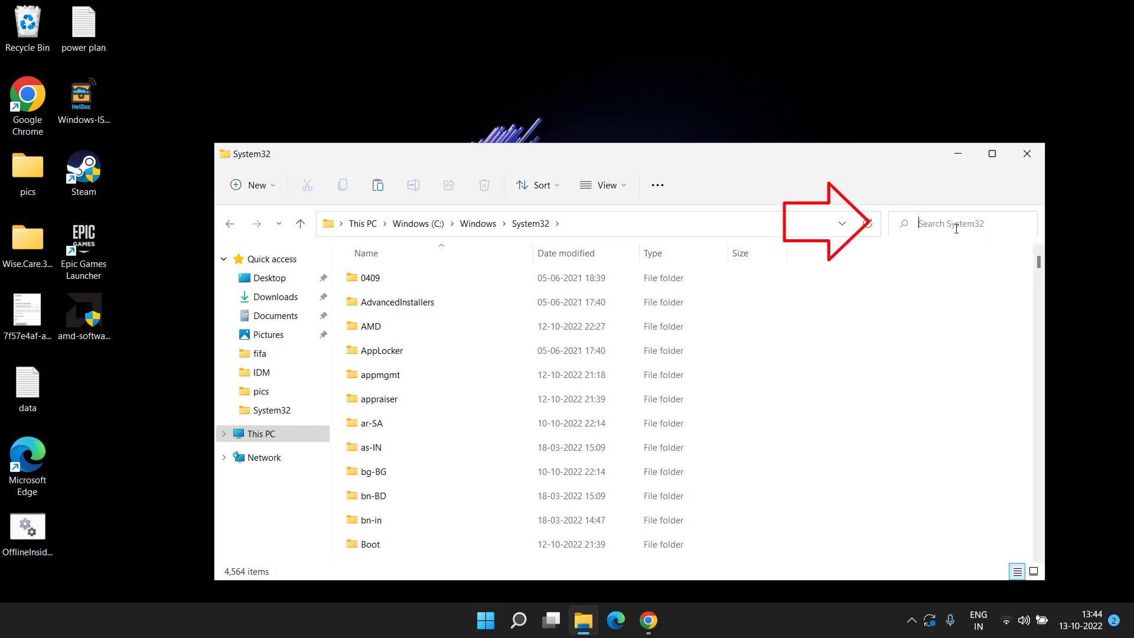
text(rzc)
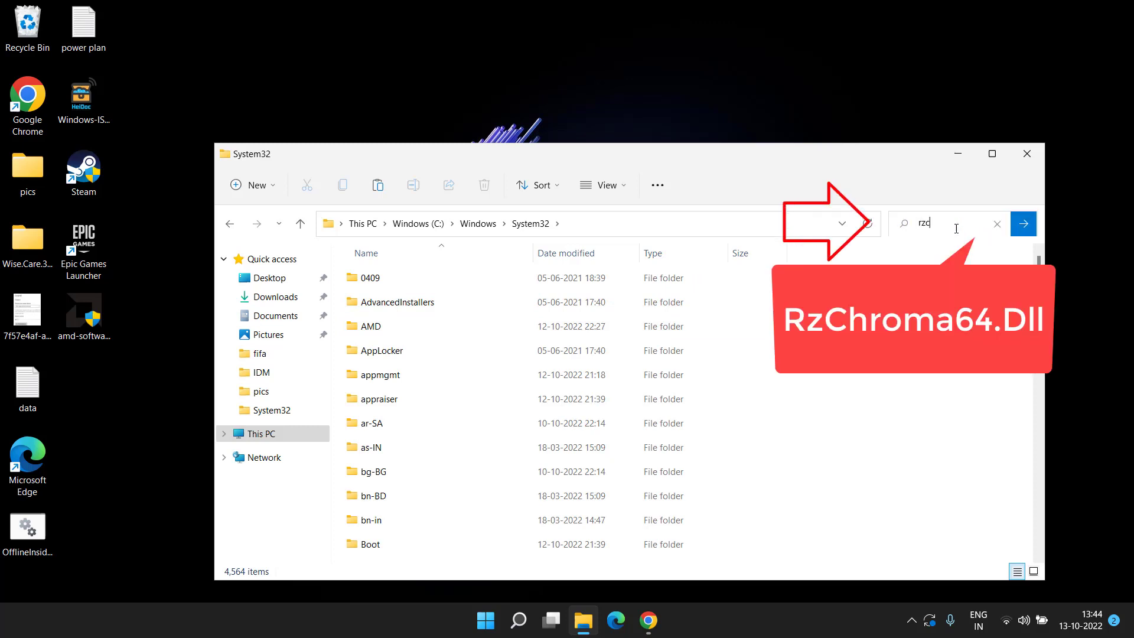
text(hroma)
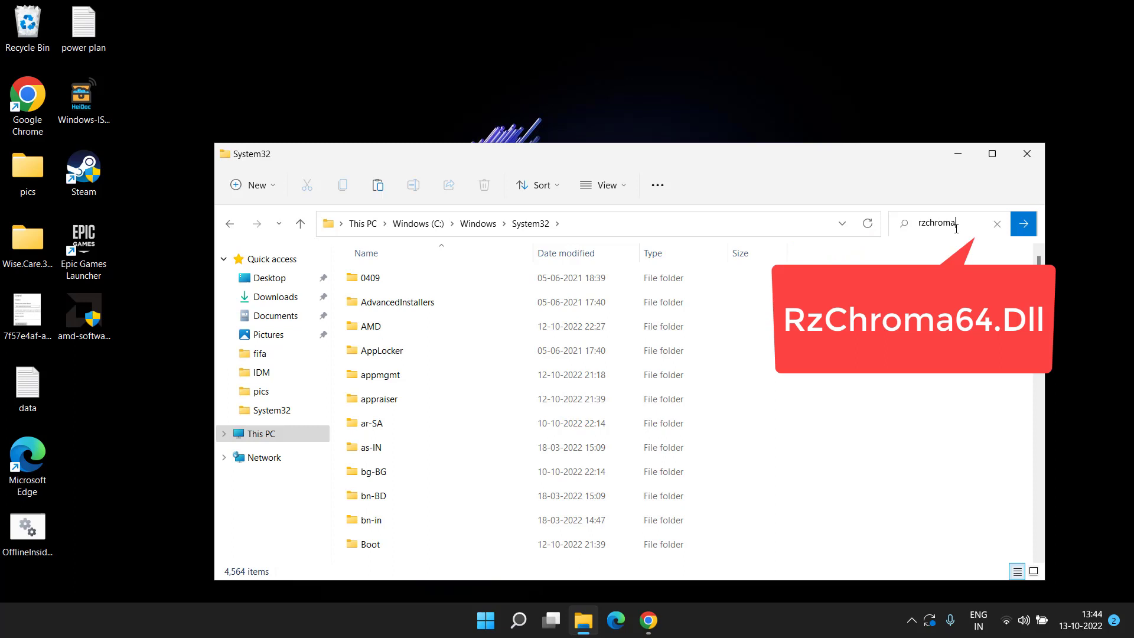
key(Return)
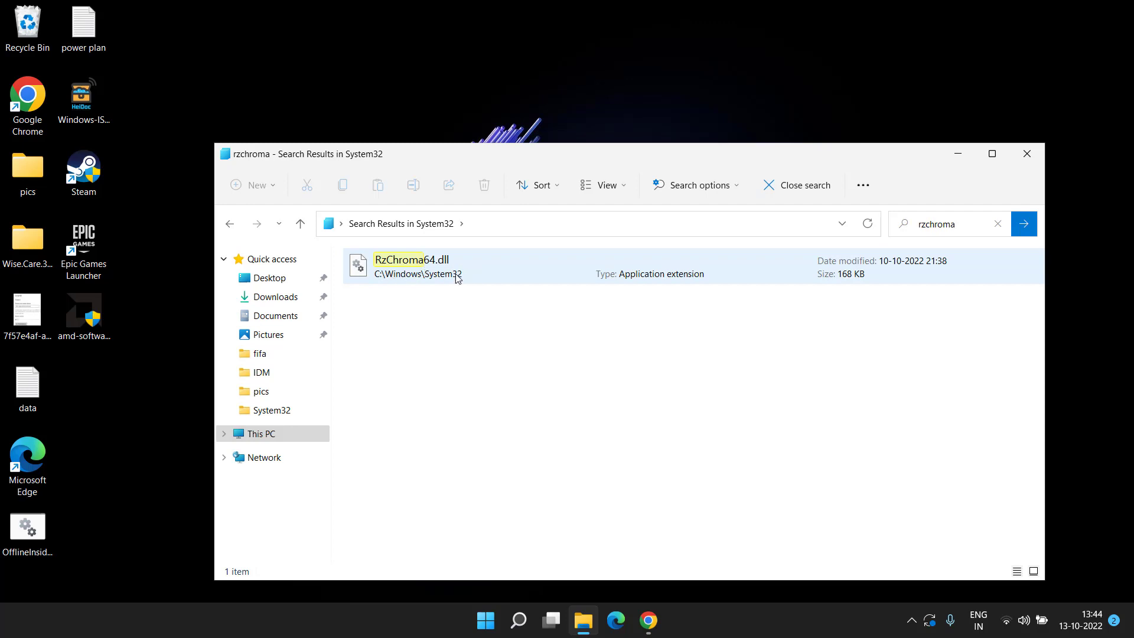
Step: Delete RzChroma64.dll with administrator permission and confirm the search now finds nothing
right_click(415, 276)
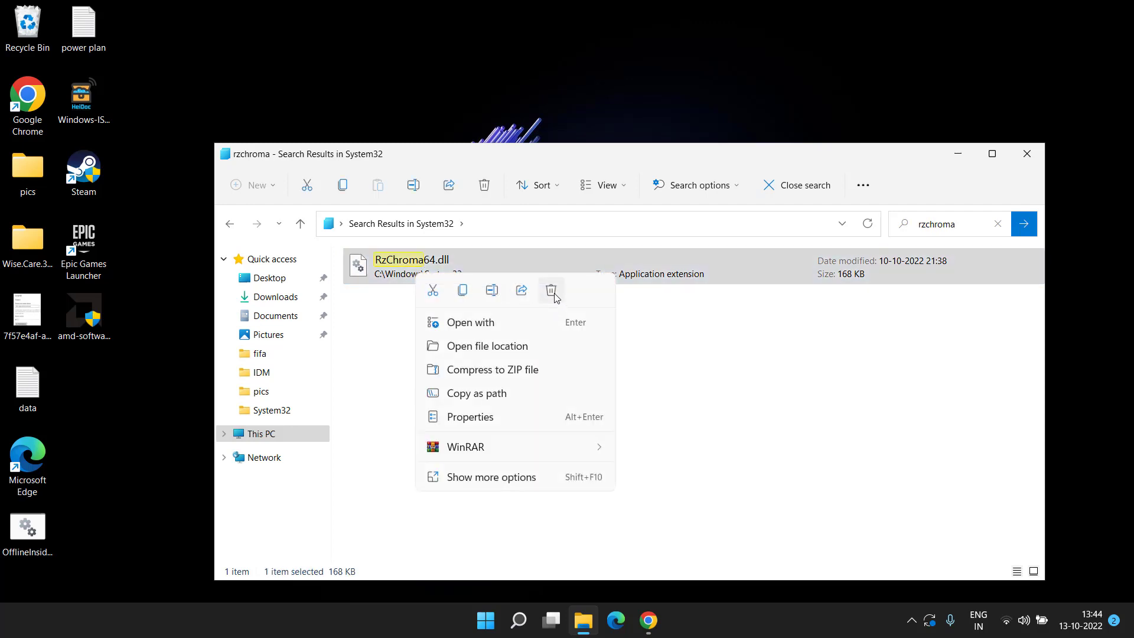
click(551, 290)
click(515, 275)
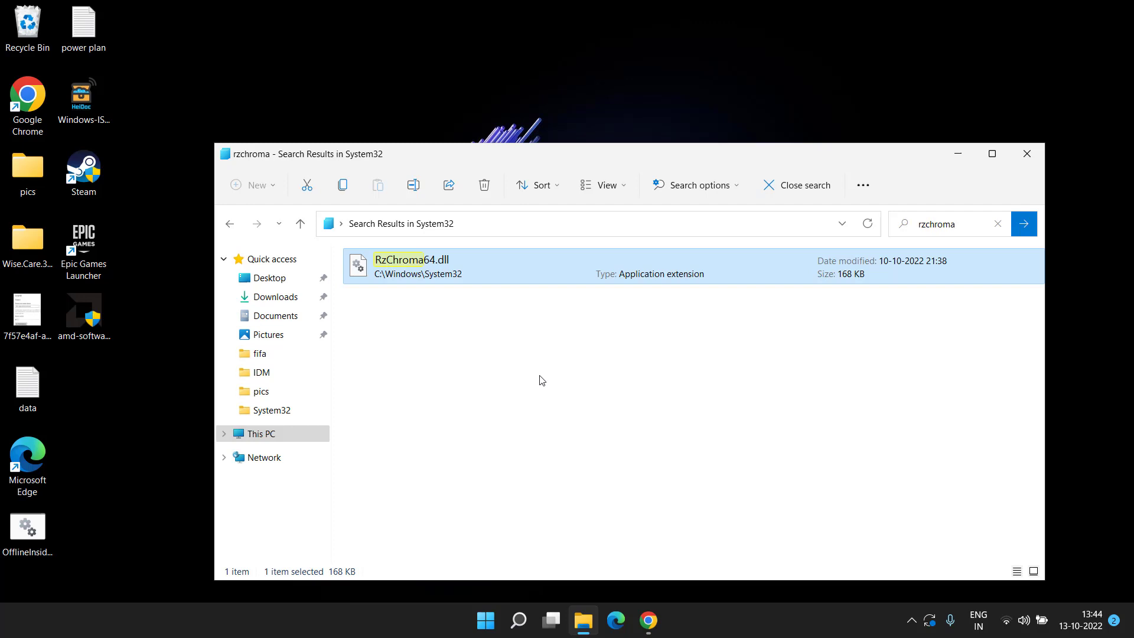
key(Delete)
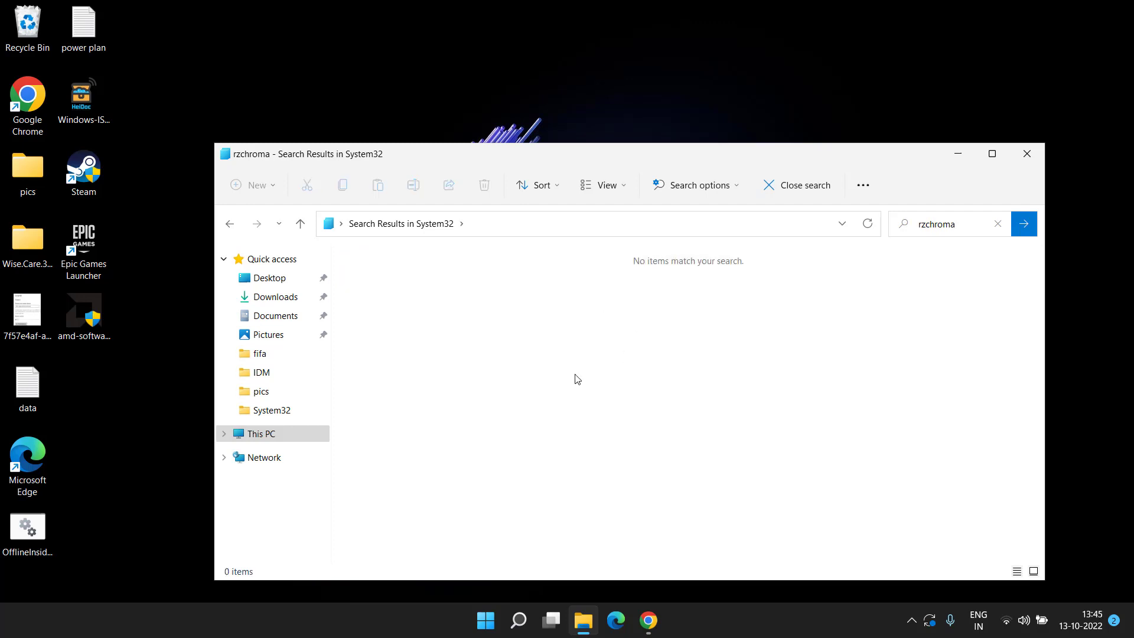
click(1028, 154)
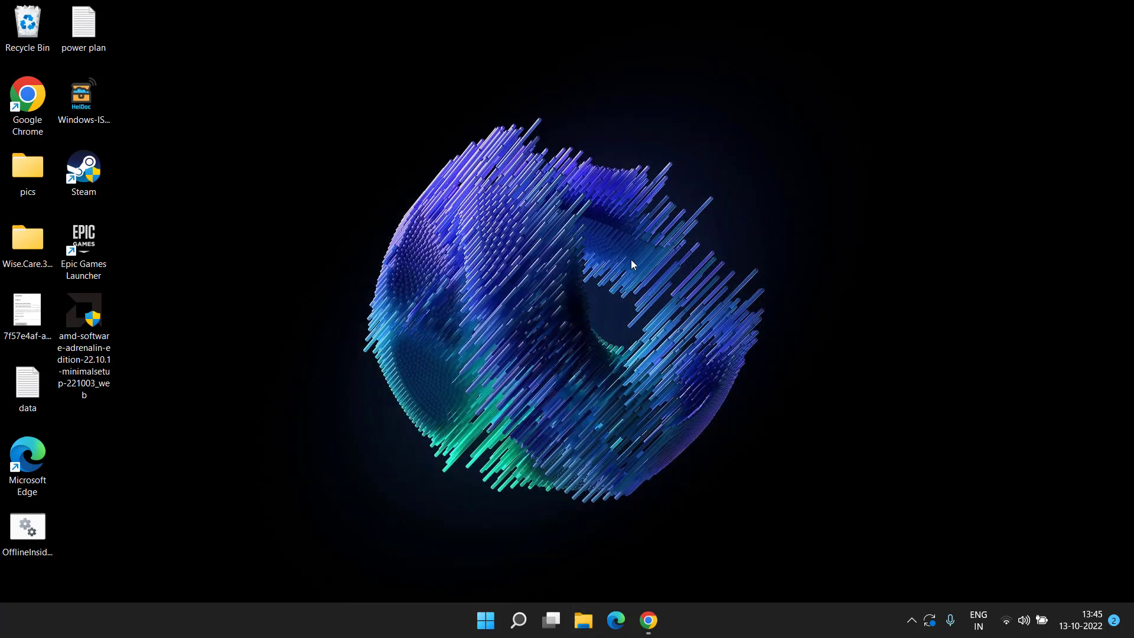